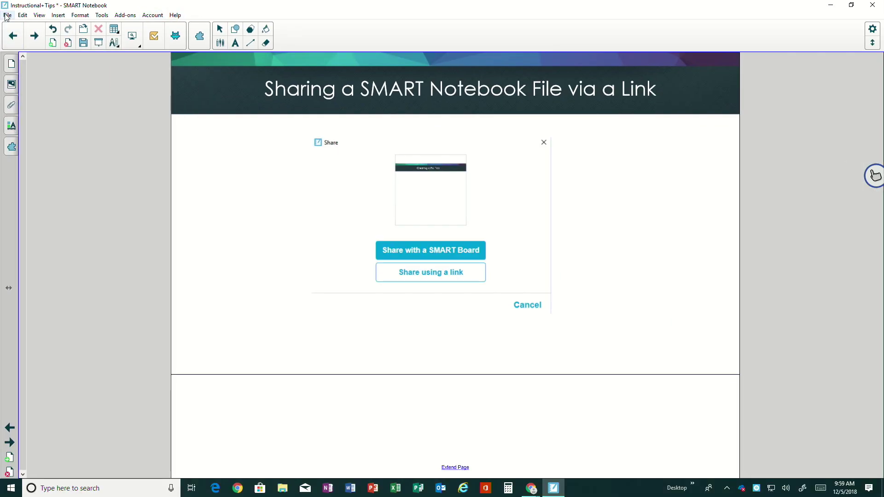
Open the Share window for the current notebook via File > Share
left_click(7, 16)
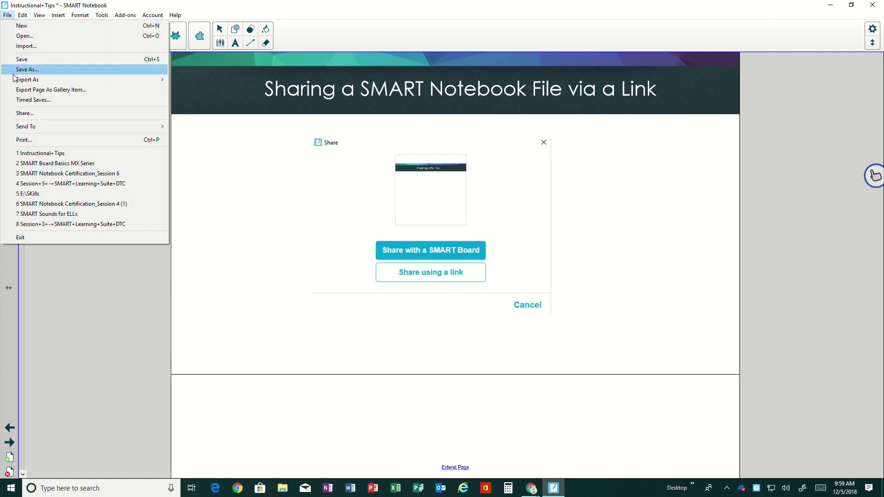
left_click(26, 116)
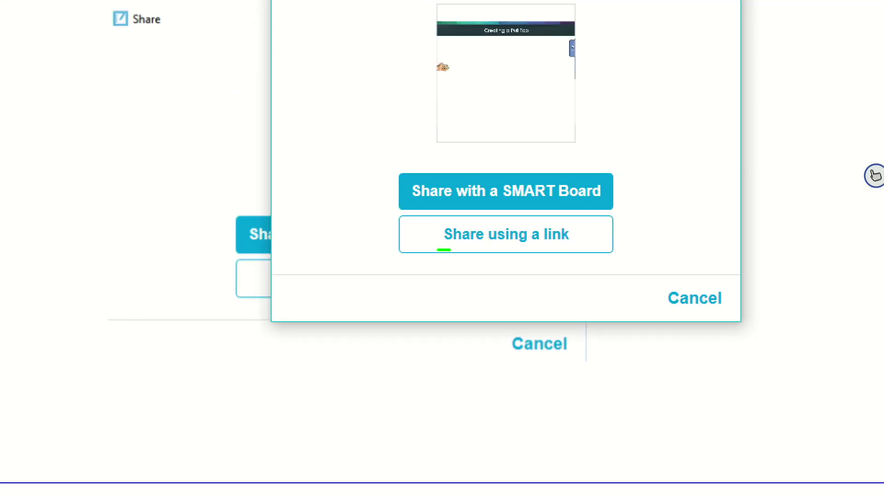
left_click_drag(438, 250, 592, 256)
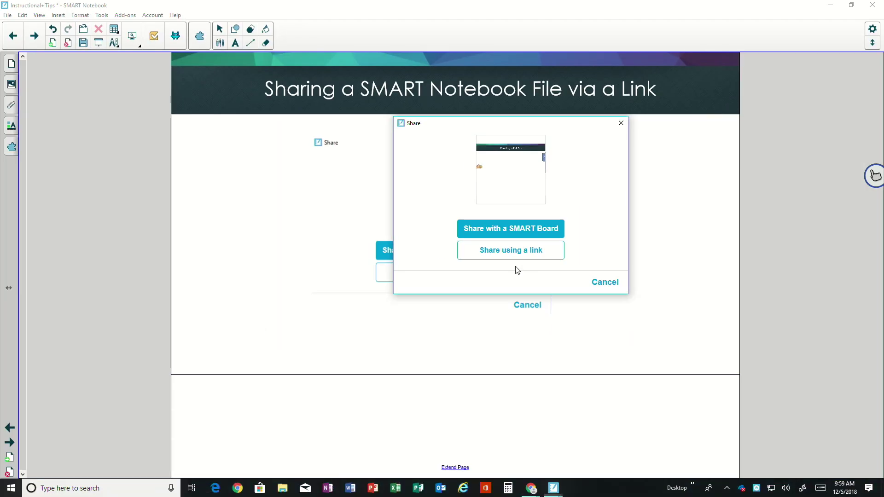
Choose 'Share using a link' to upload the notebook and copy its download link
left_click(512, 254)
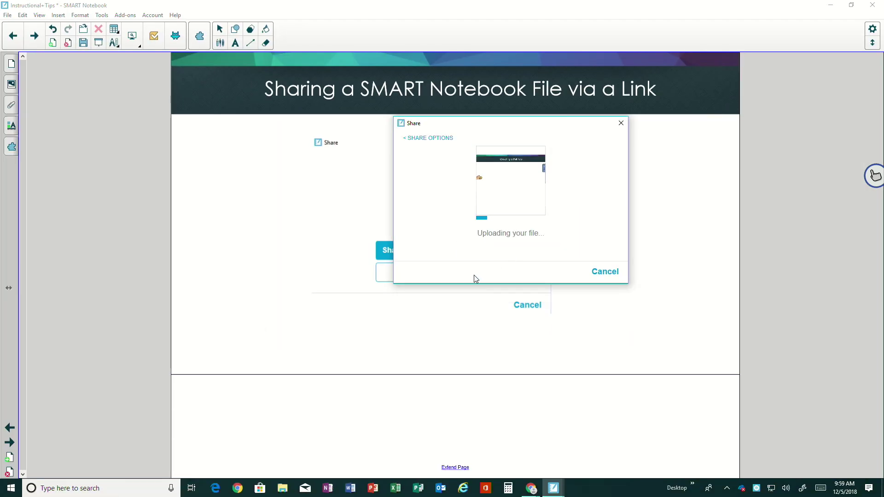